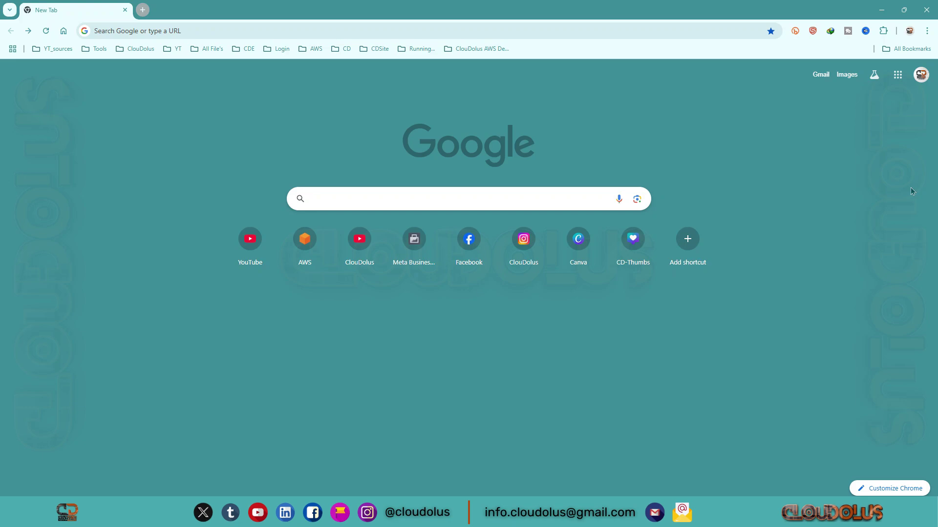
# Search Google for VMware and open the Desktop Hypervisor and VMware Workstation Pro results in new tabs.
pyautogui.click(365, 199)
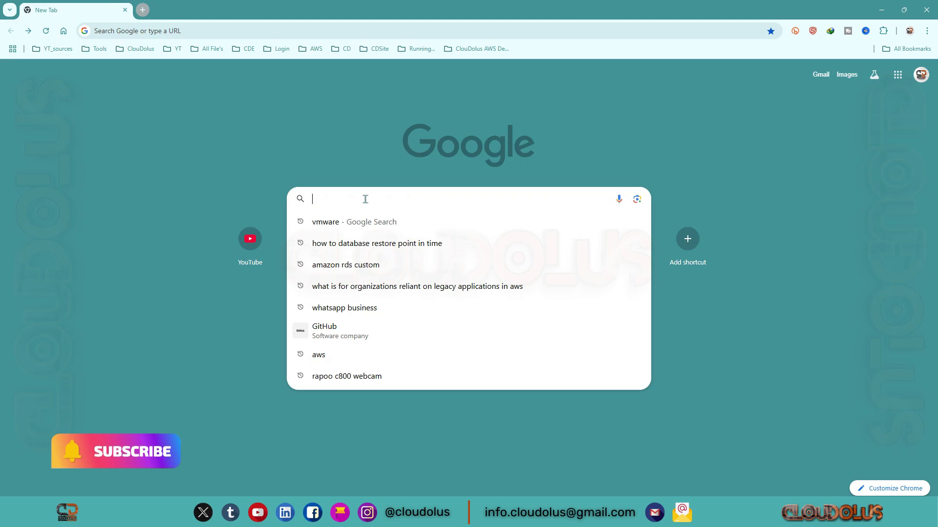
pyautogui.write('vmw')
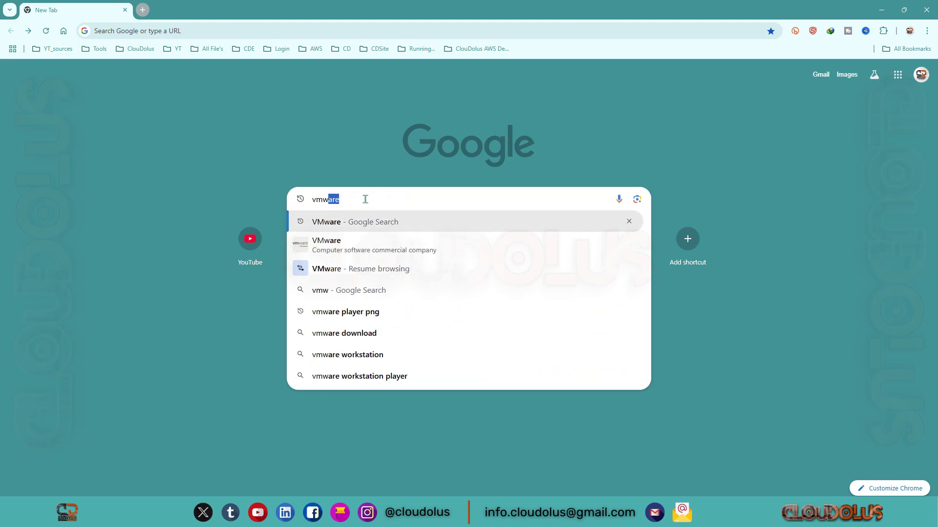
pyautogui.press('Right')
pyautogui.press('Return')
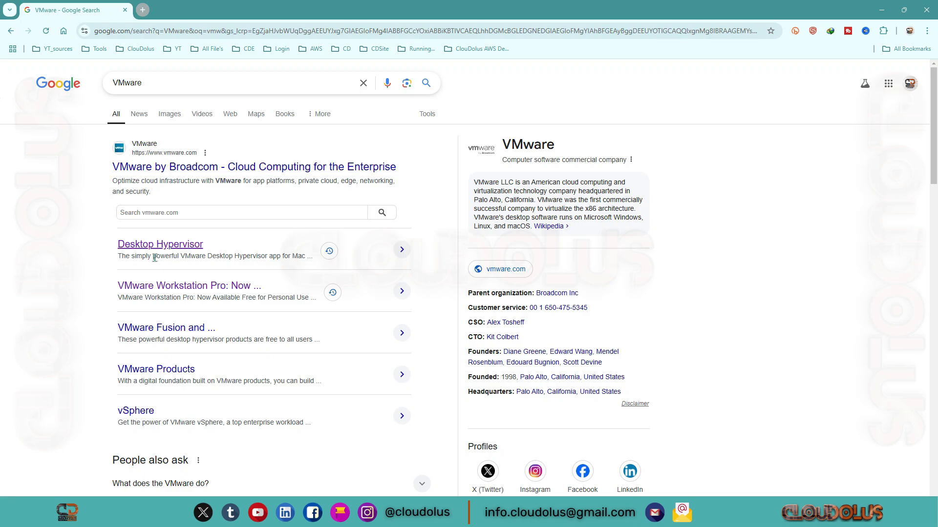
pyautogui.middleClick(182, 255)
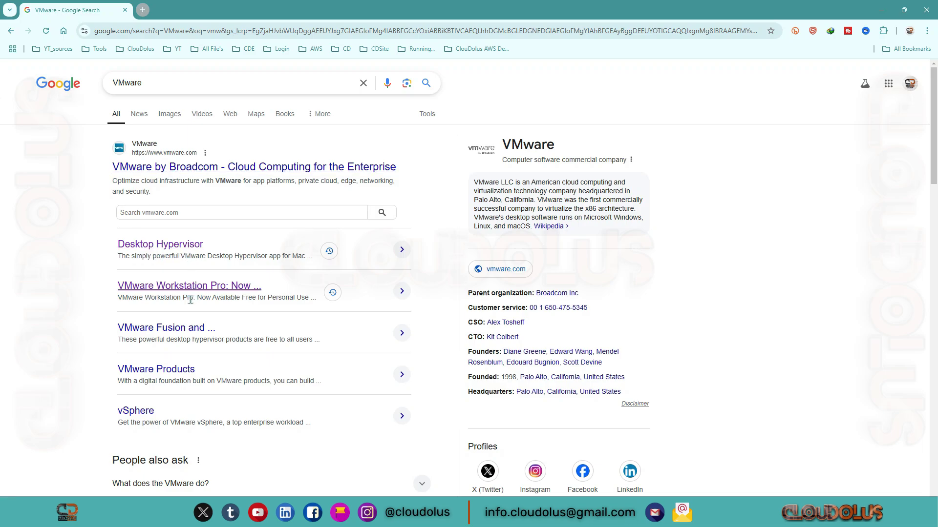
pyautogui.click(139, 288)
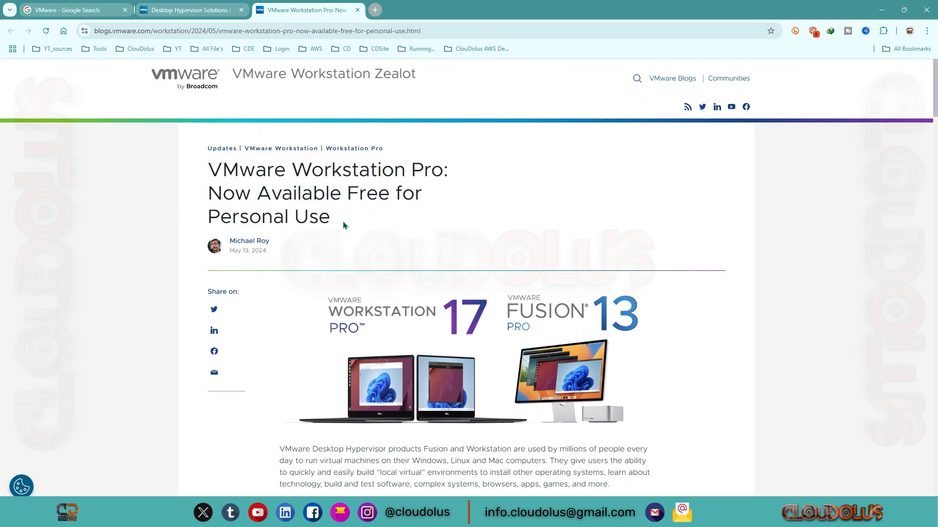
# Open the VMware Workstation Pro Download link from the article in a new tab and switch to it.
pyautogui.scroll(-2, 344, 225)
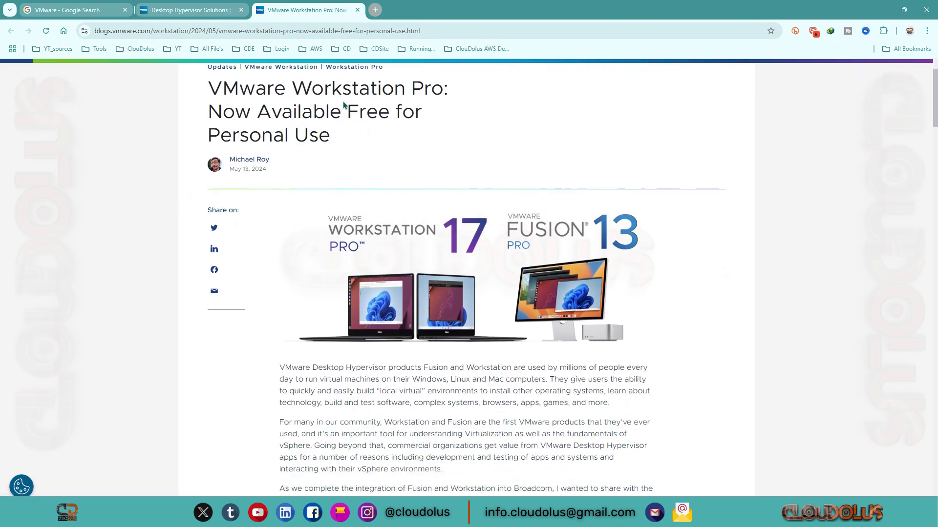
pyautogui.scroll(-6, 400, 263)
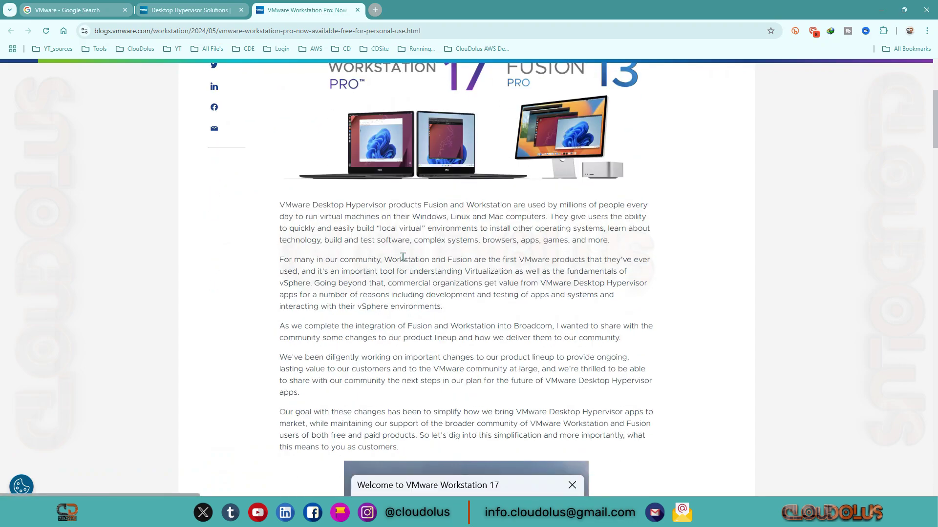
pyautogui.scroll(-6, 429, 272)
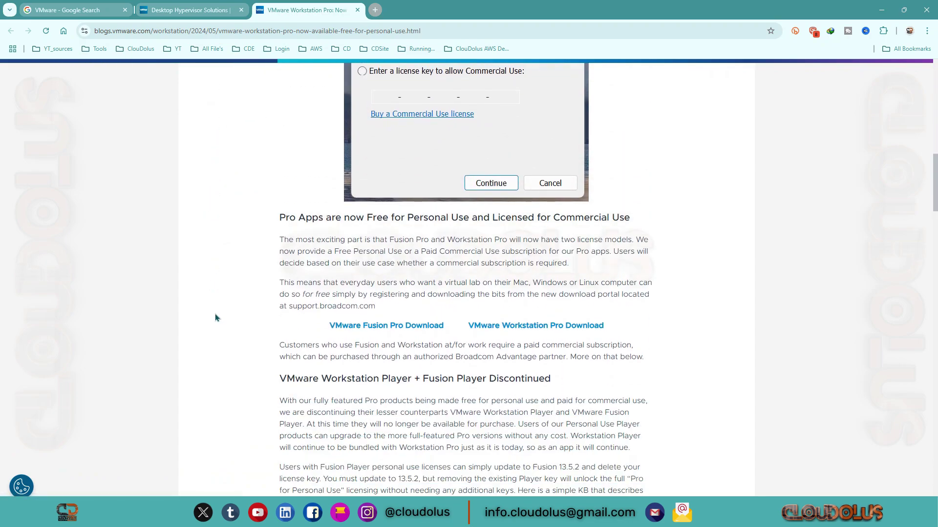
pyautogui.middleClick(559, 326)
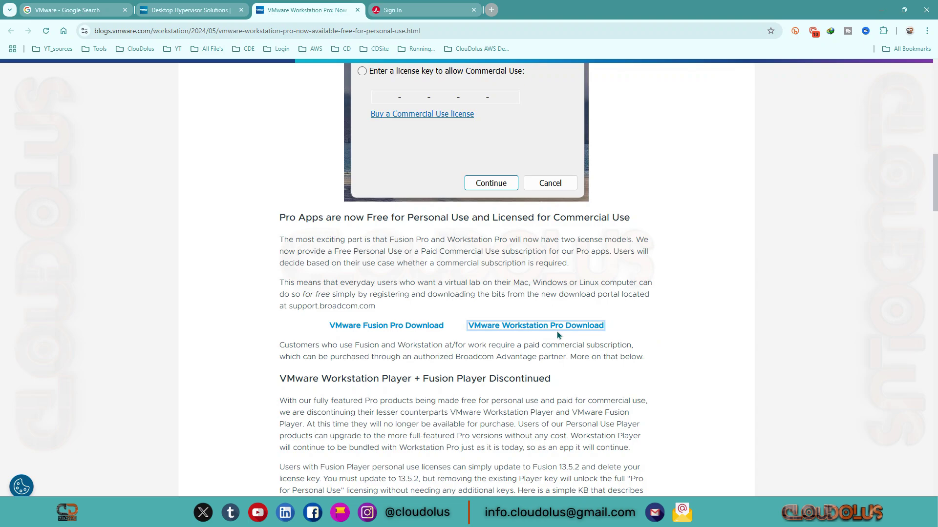
pyautogui.hotkey('ctrl', 'Tab')
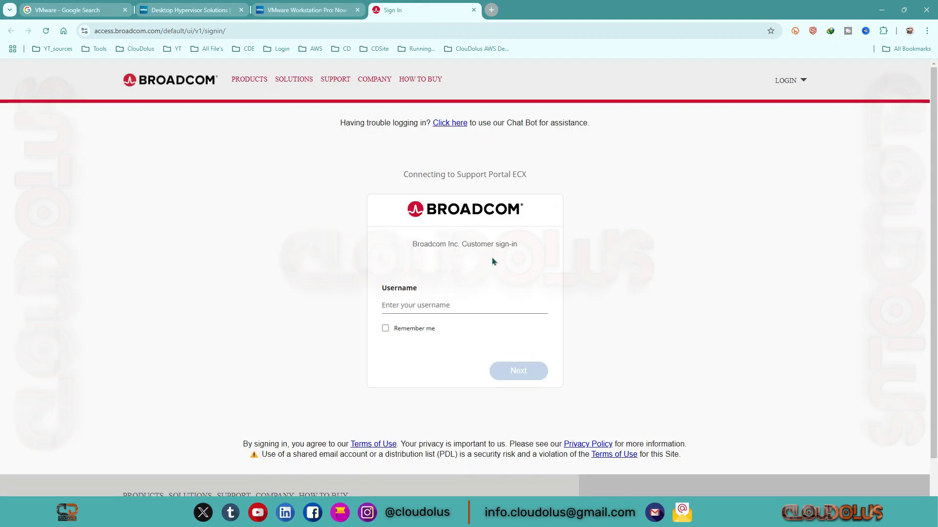
# Open the Broadcom account registration, enter the email address and the captcha text, and proceed to email verification.
pyautogui.click(403, 313)
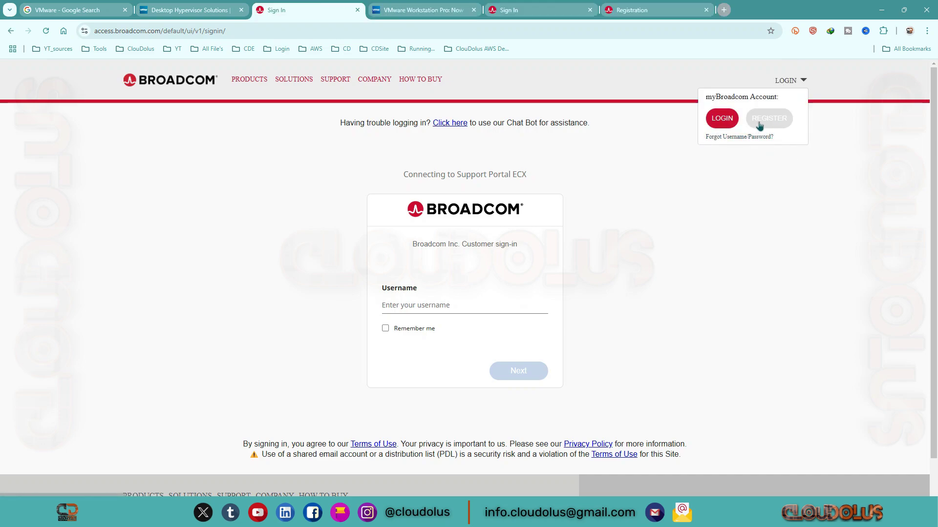
pyautogui.click(763, 121)
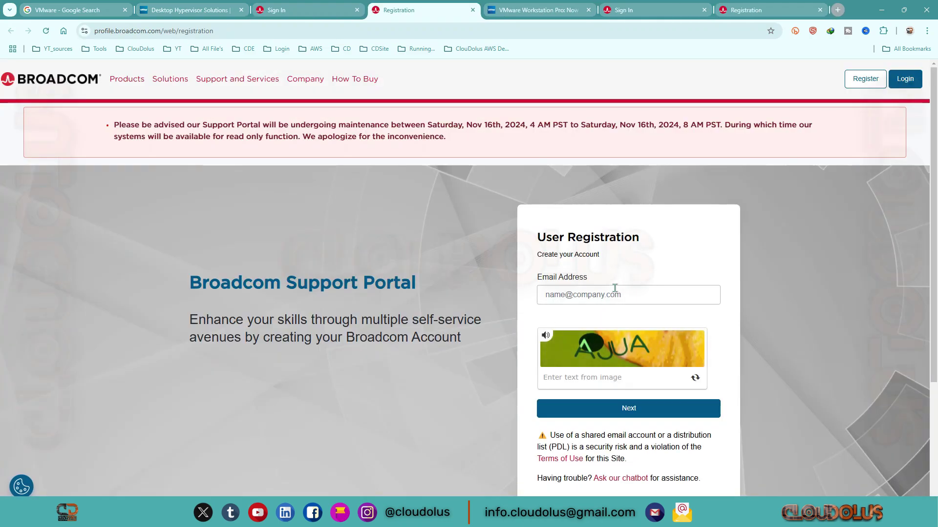
pyautogui.scroll(-3, 586, 252)
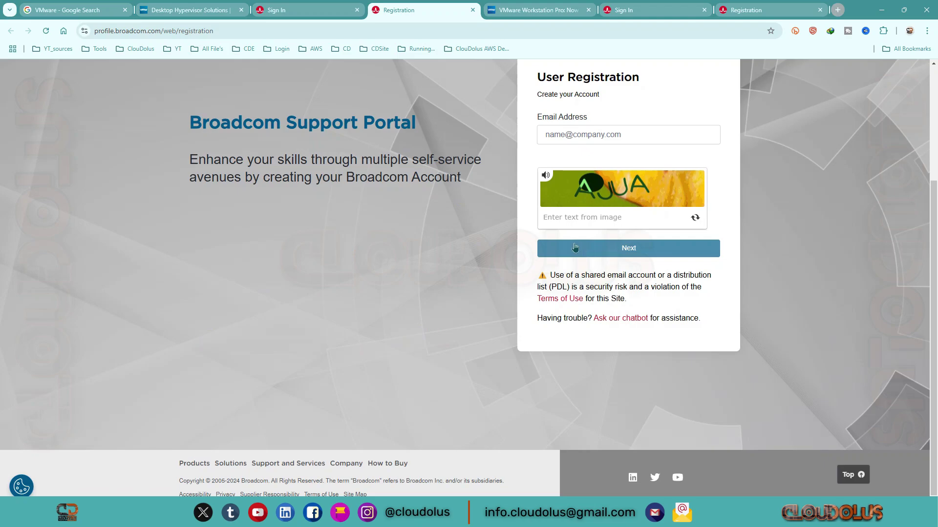
pyautogui.scroll(2, 575, 247)
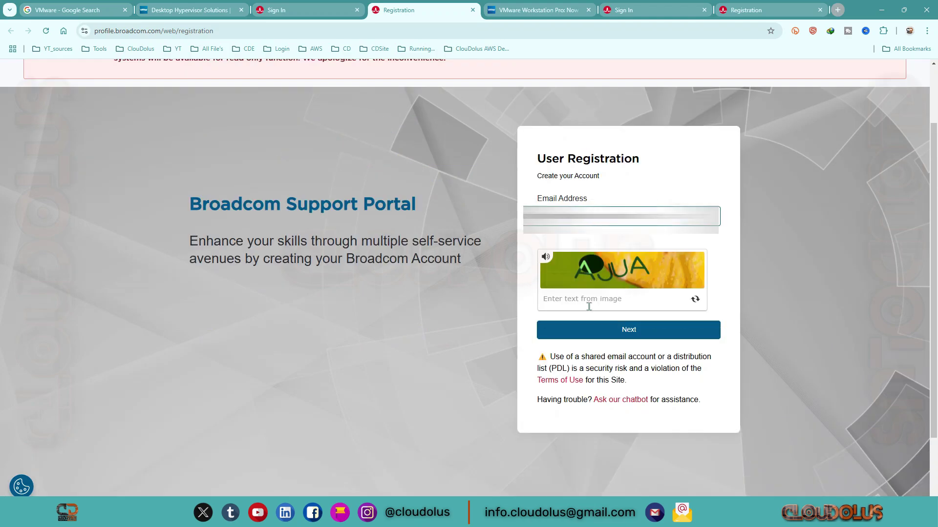
pyautogui.click(589, 306)
pyautogui.write('AJUA')
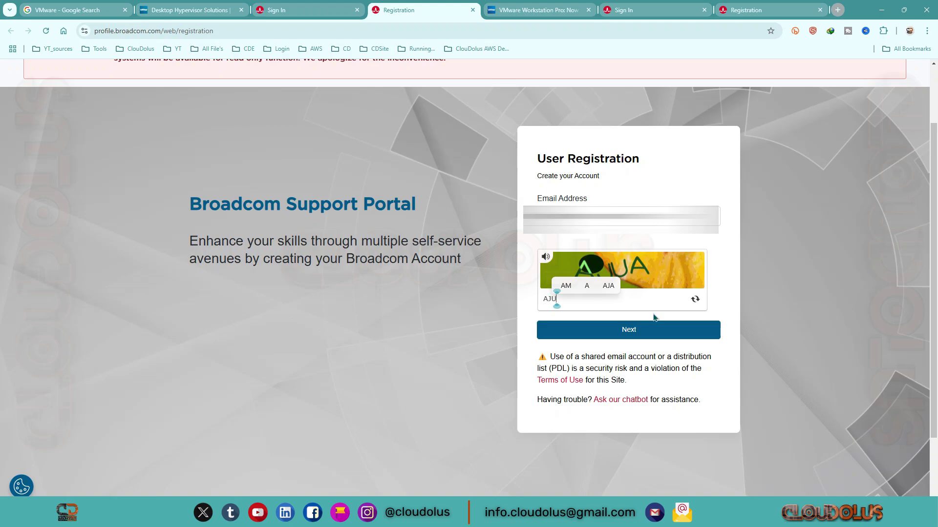
pyautogui.click(633, 341)
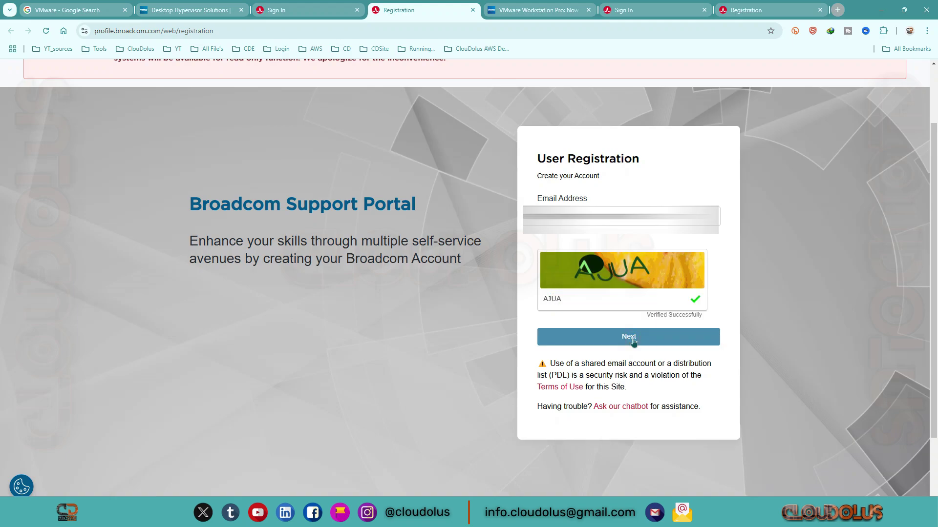
pyautogui.click(632, 340)
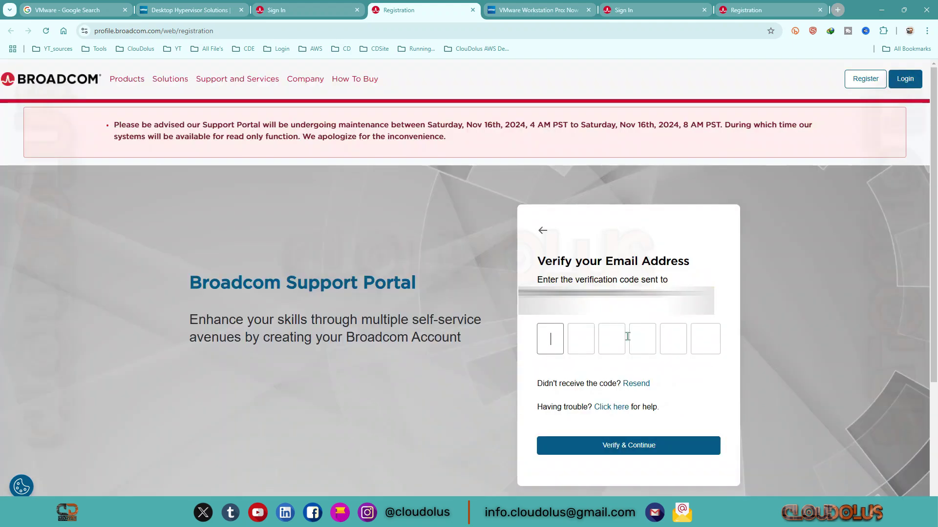
# Copy the verification code from the Broadcom email in Gmail, enter it in the registration form and submit it.
pyautogui.scroll(-2, 627, 337)
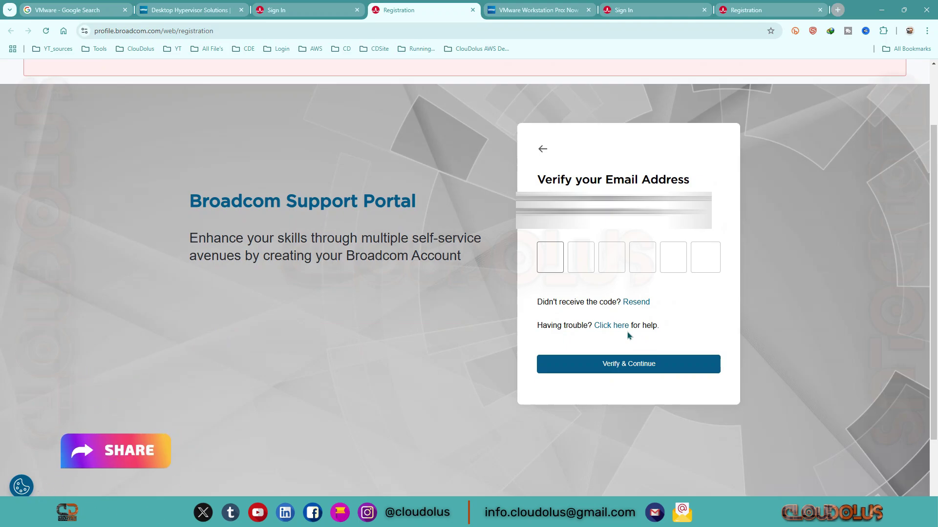
pyautogui.hotkey('alt', 'Tab')
pyautogui.moveTo(281, 242); pyautogui.dragTo(218, 236)
pyautogui.hotkey('ctrl', 'c')
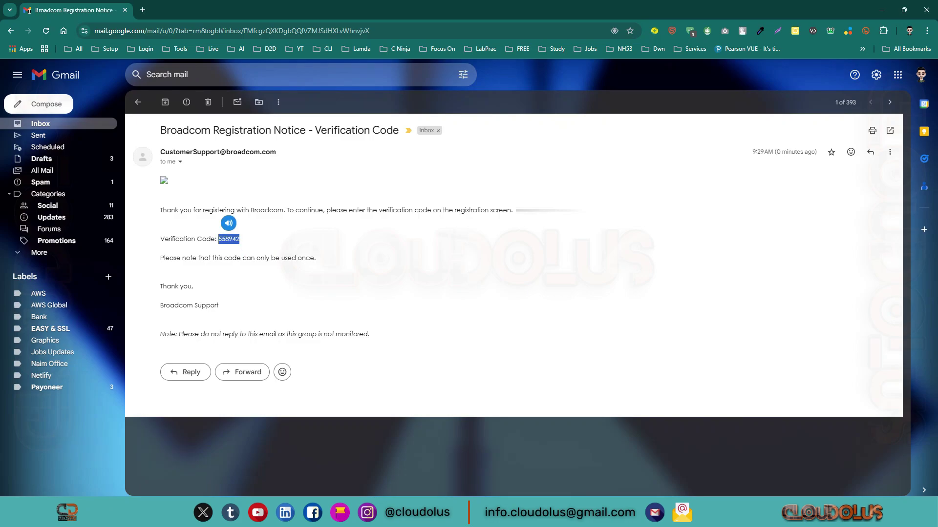
pyautogui.hotkey('alt', 'Tab')
pyautogui.hotkey('ctrl', 'v')
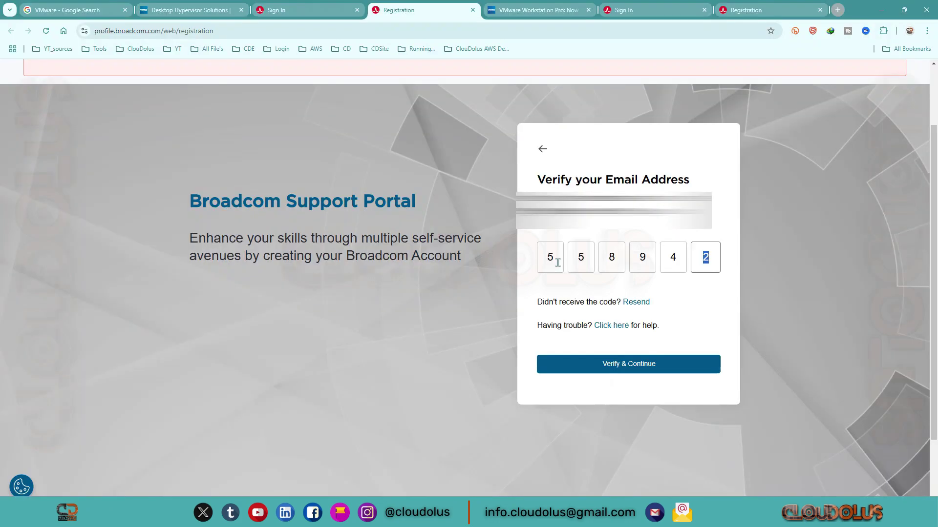
pyautogui.click(678, 368)
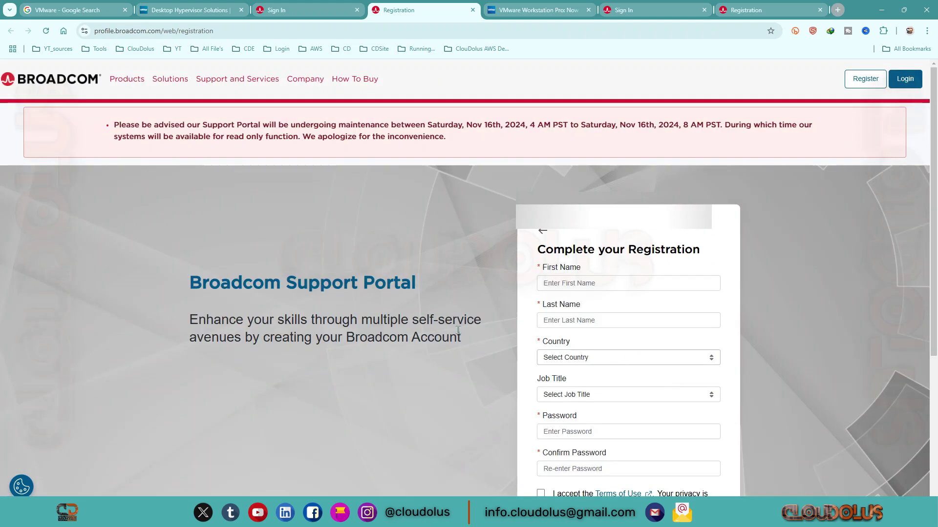
# Fill in the registration form with the first and last name, country, job title, account password and password confirmation.
pyautogui.scroll(-2, 632, 314)
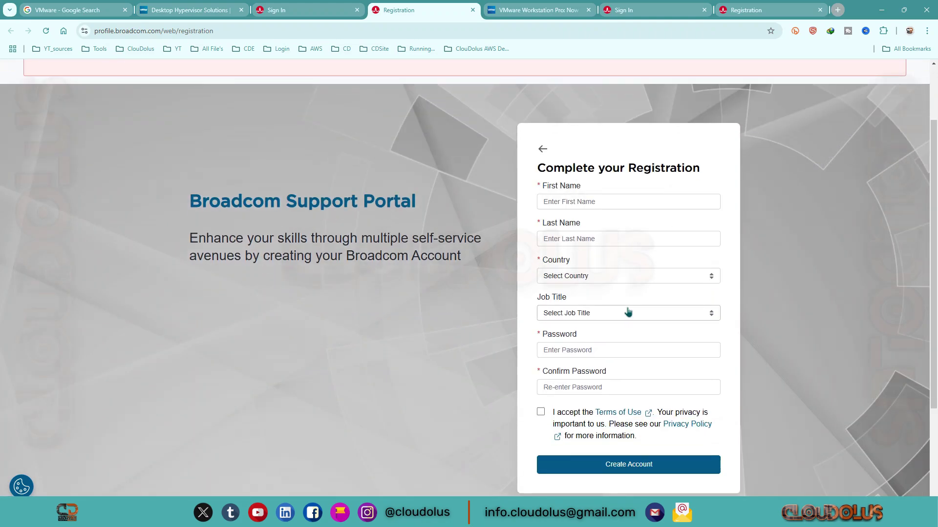
pyautogui.click(630, 201)
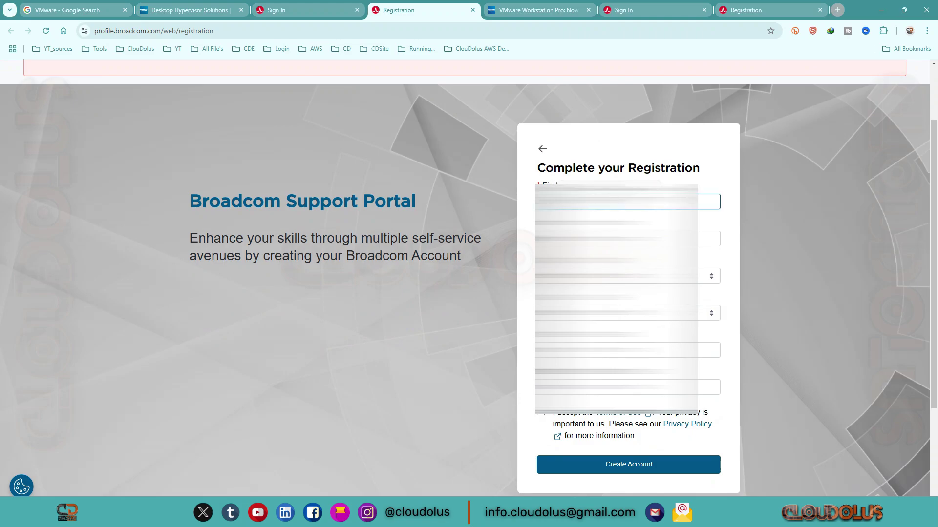
pyautogui.press('Tab')
pyautogui.press('Tab')
pyautogui.click(629, 313)
pyautogui.press('Up')
pyautogui.press('Up')
pyautogui.press('Up')
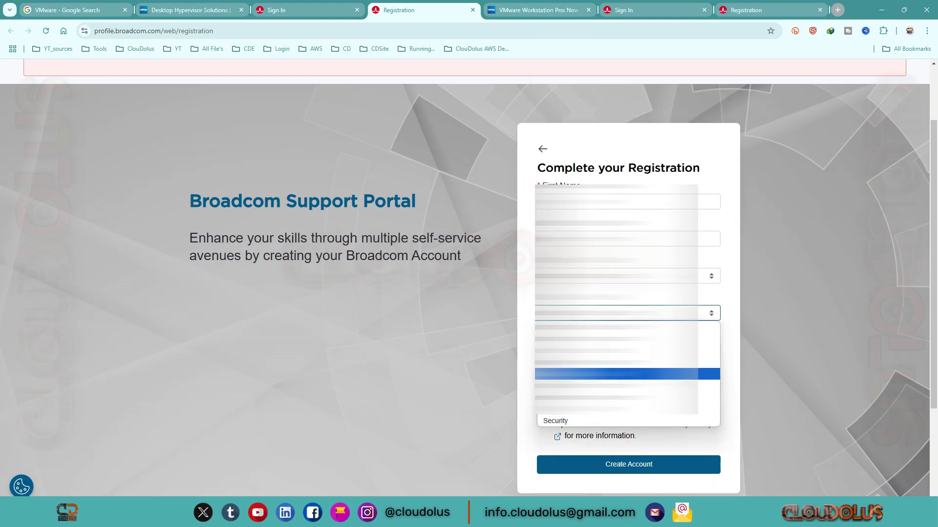
pyautogui.click(628, 375)
pyautogui.click(628, 388)
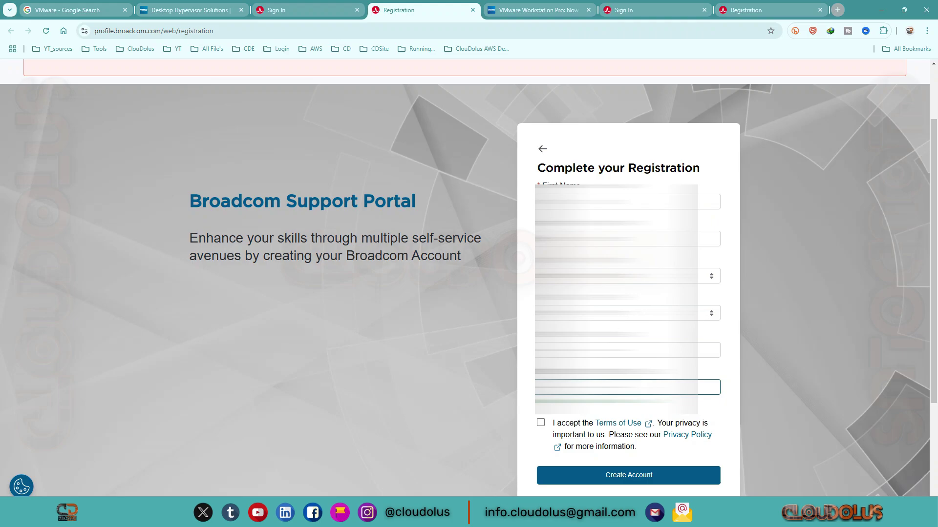
# Accept the Terms of Use and create the Broadcom account.
pyautogui.click(540, 423)
pyautogui.click(540, 423)
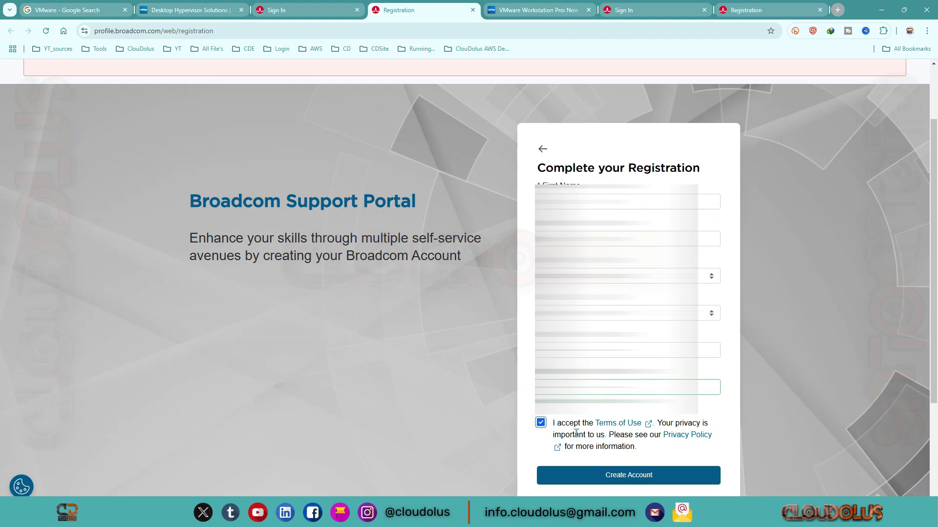
pyautogui.scroll(-2, 610, 476)
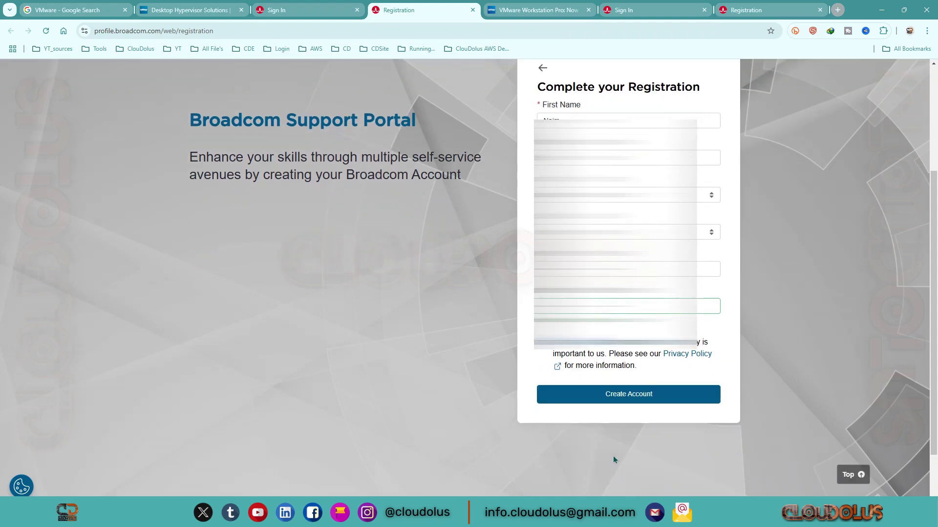
pyautogui.click(624, 410)
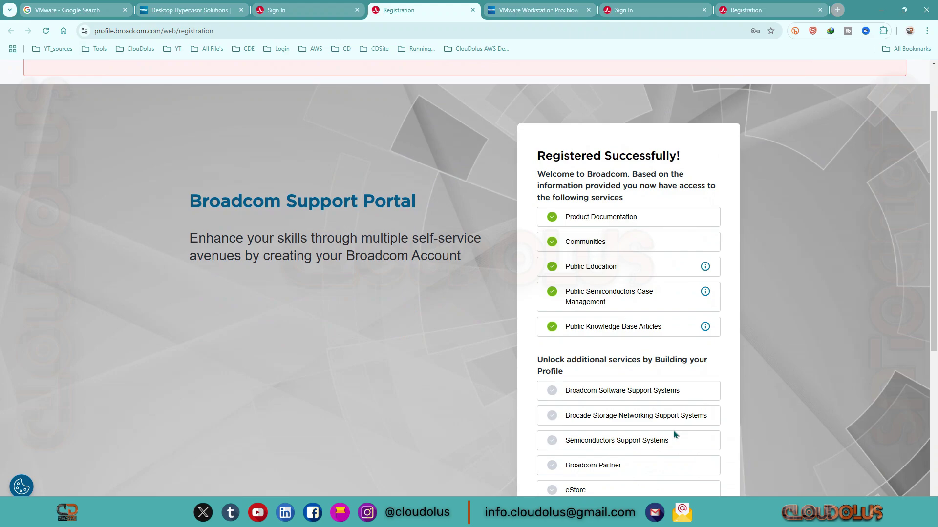
# Postpone building the Broadcom profile and close the Support Portal welcome message.
pyautogui.scroll(-5, 634, 399)
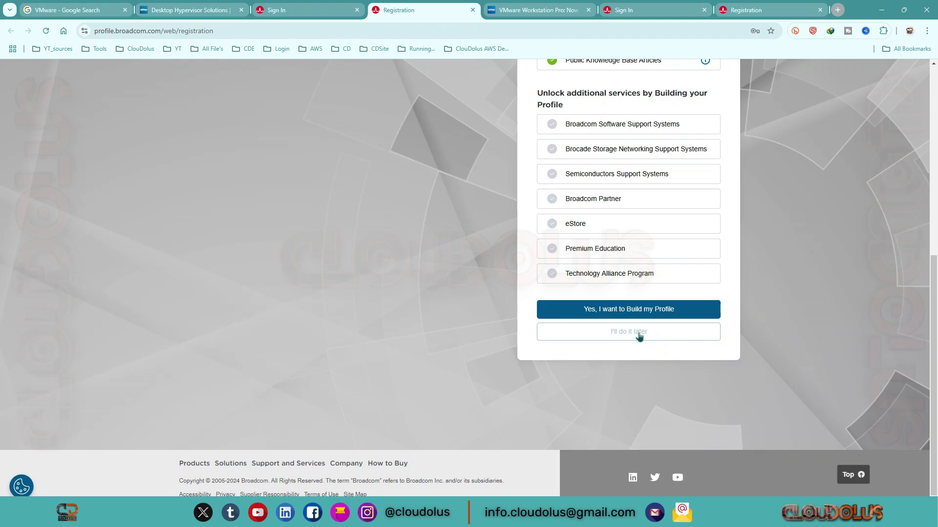
pyautogui.click(641, 333)
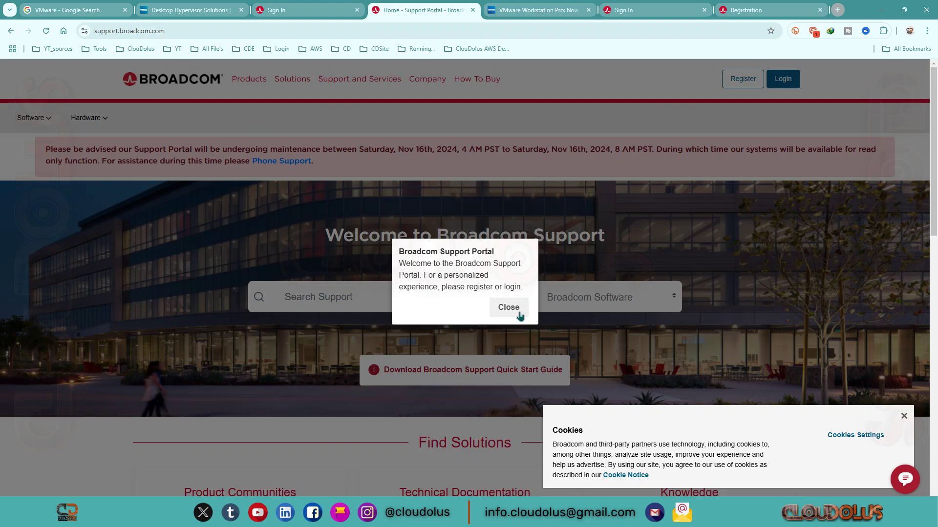
pyautogui.click(520, 316)
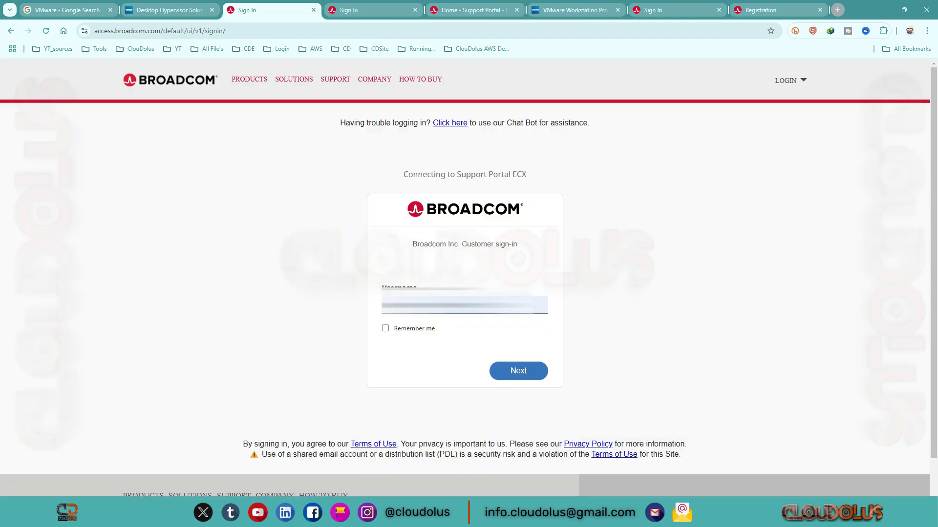
# Submit the username on the Broadcom customer sign-in pages with Remember me enabled.
pyautogui.click(386, 328)
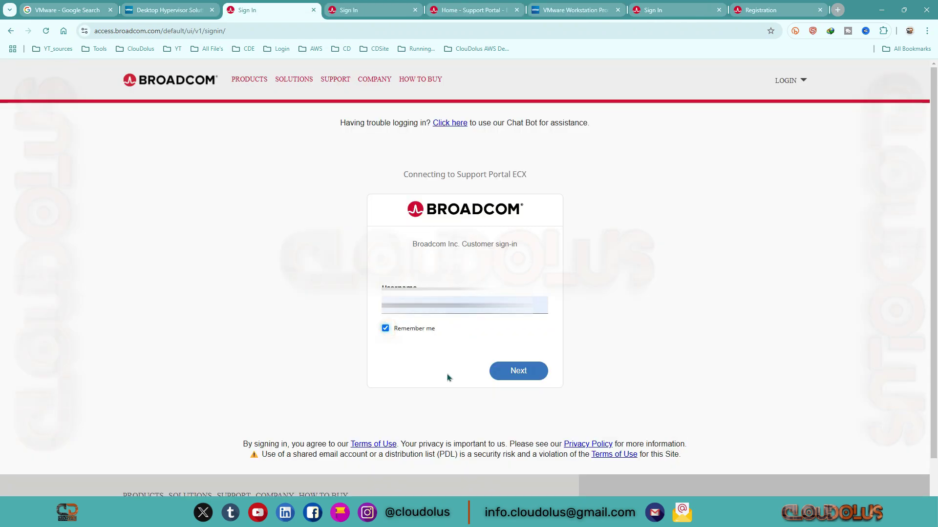
pyautogui.click(523, 374)
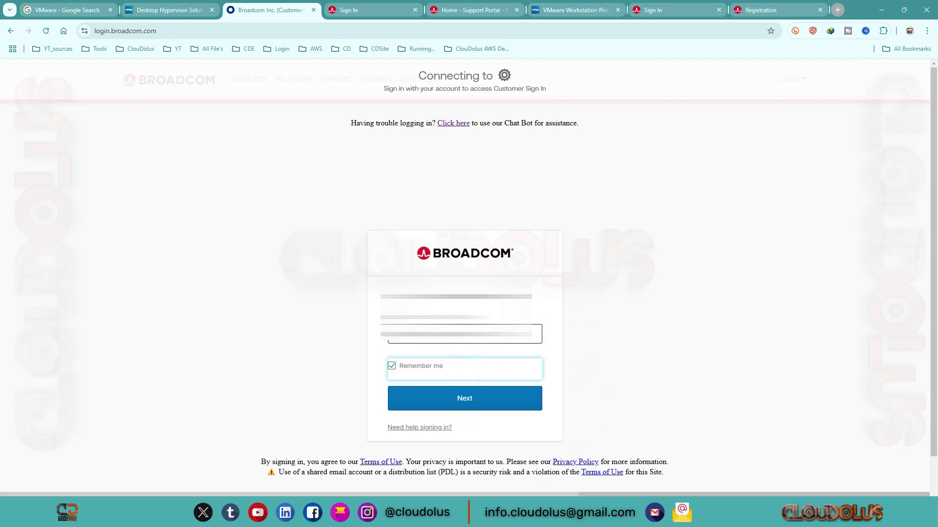
pyautogui.click(485, 407)
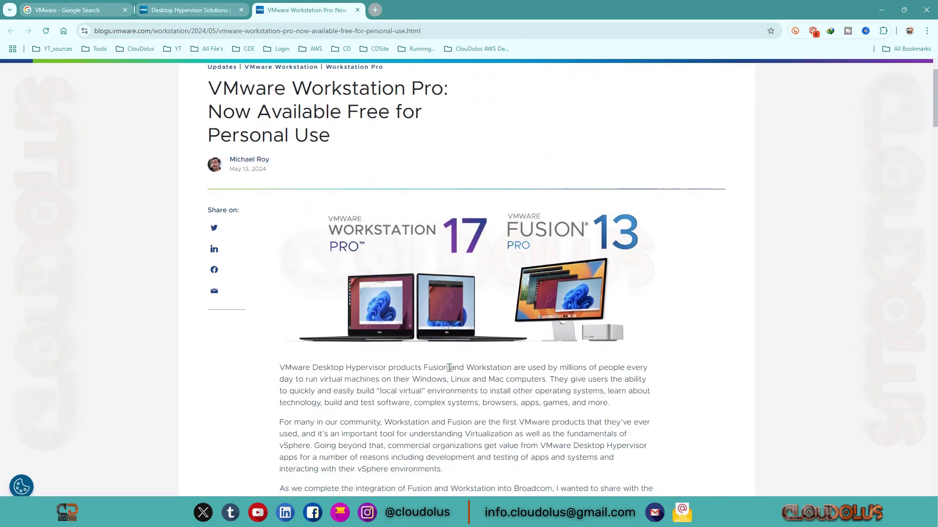
pyautogui.scroll(2, 449, 367)
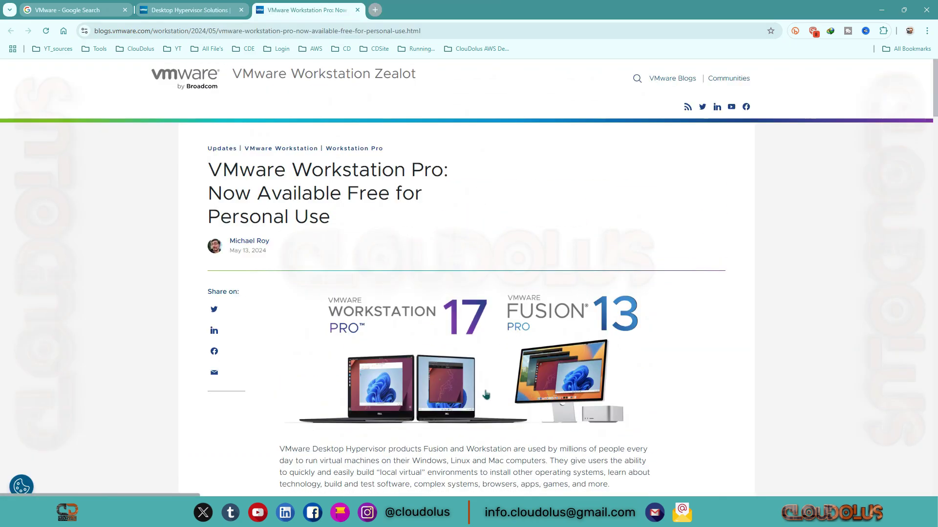
# Open the VMware Workstation Pro download page linked in the blog article about free personal use.
pyautogui.scroll(-5, 495, 406)
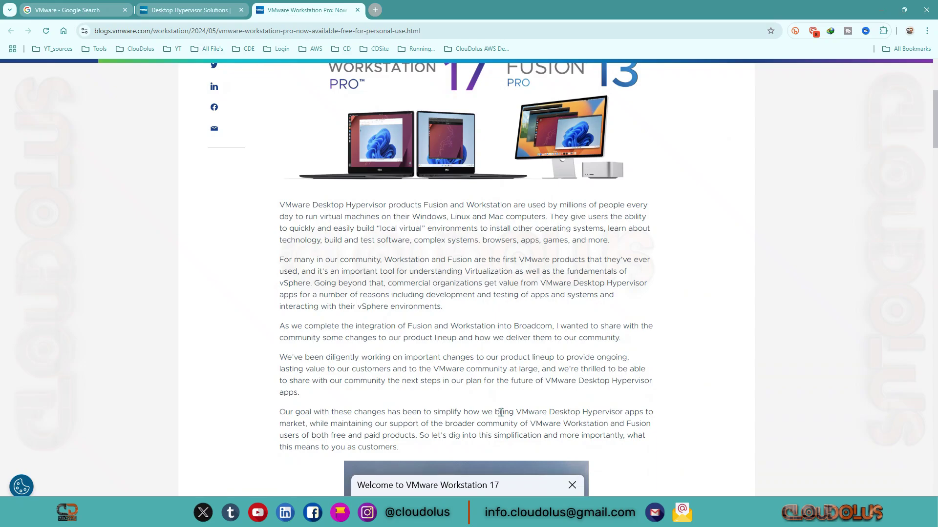
pyautogui.scroll(-1, 505, 428)
pyautogui.scroll(-10, 506, 428)
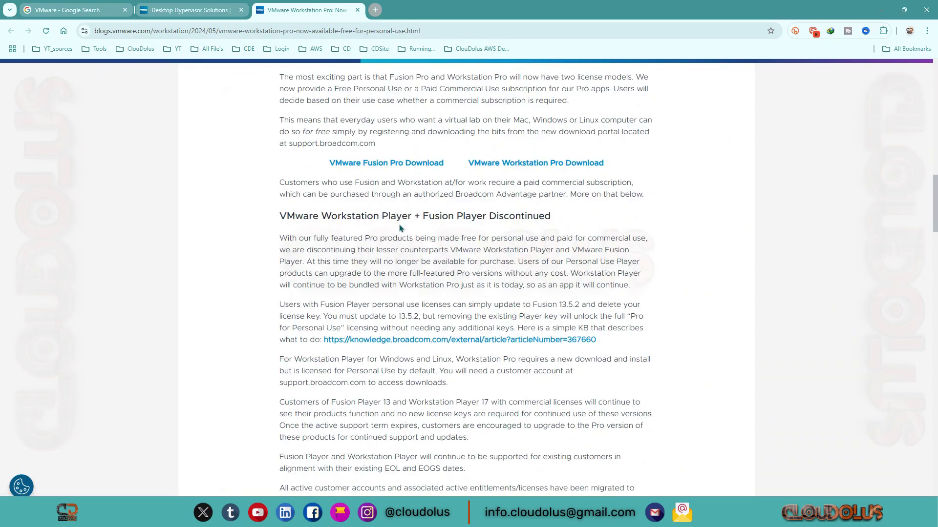
pyautogui.click(524, 165)
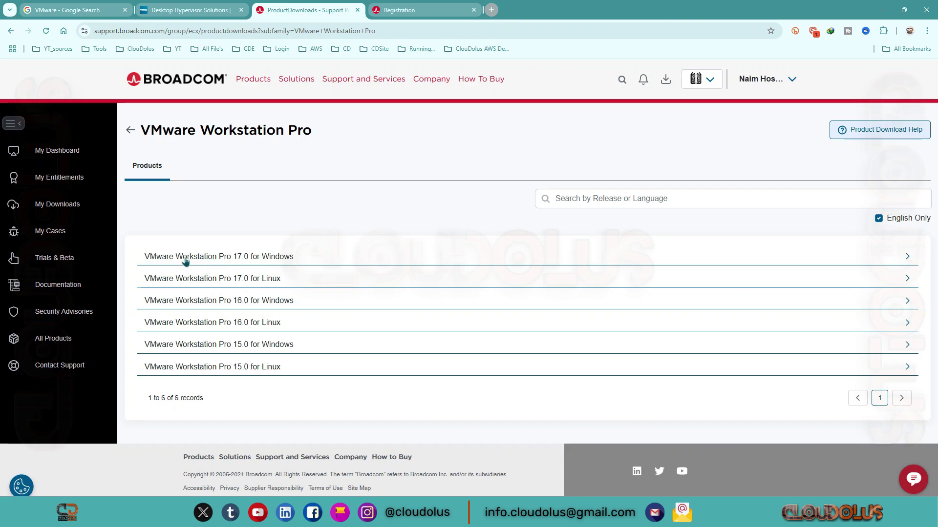
# Expand VMware Workstation Pro 17.0 for Windows and open release 17.6.1.
pyautogui.click(240, 262)
pyautogui.scroll(-2, 430, 299)
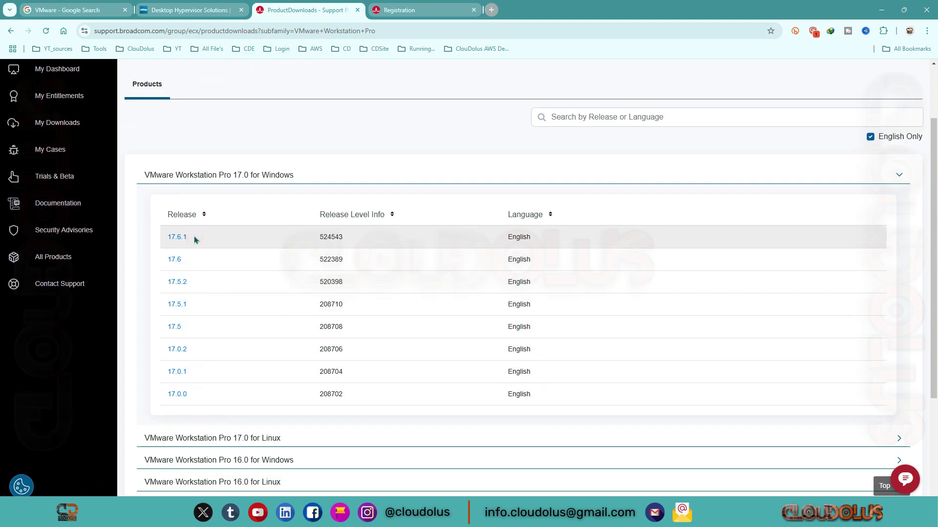
pyautogui.scroll(-2, 565, 305)
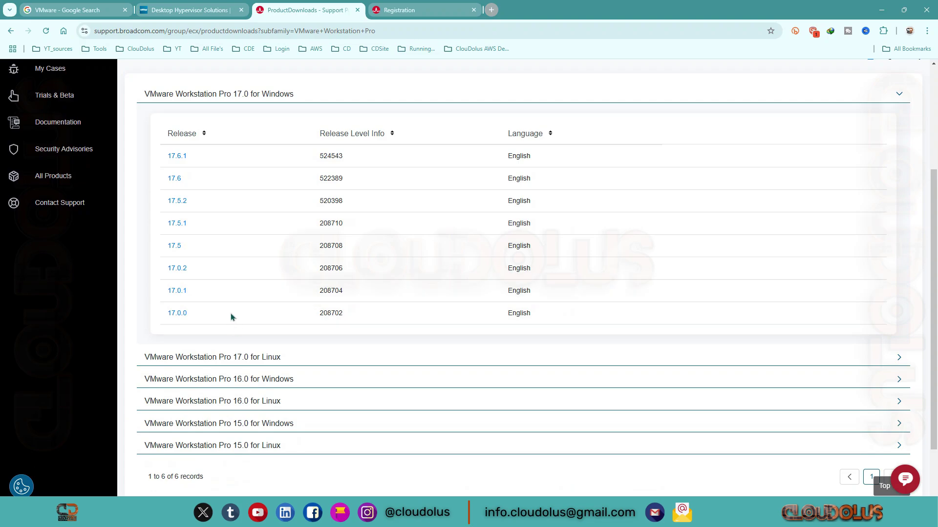
pyautogui.click(177, 157)
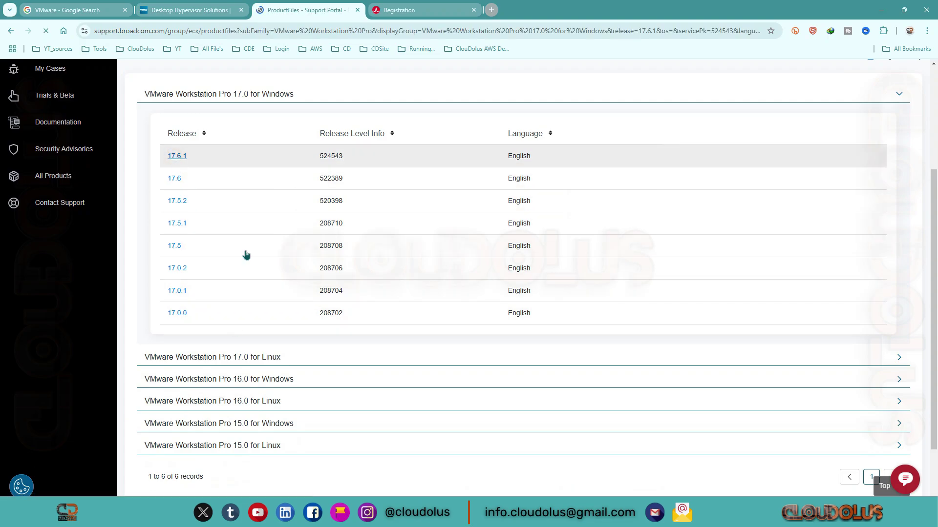
# Download the Workstation Pro 17.6.1 Windows installer, agreeing to the Terms and Conditions and submitting the trade compliance verification.
pyautogui.scroll(-1, 293, 337)
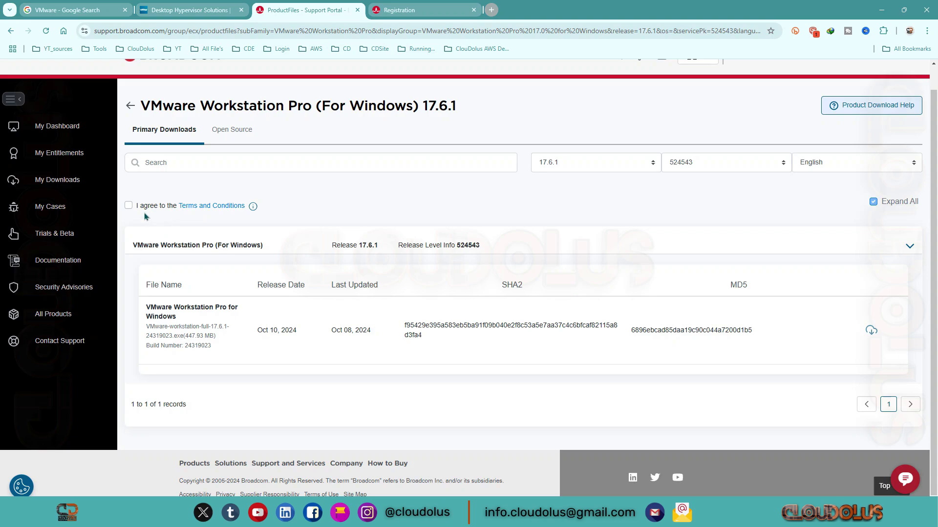
pyautogui.click(129, 207)
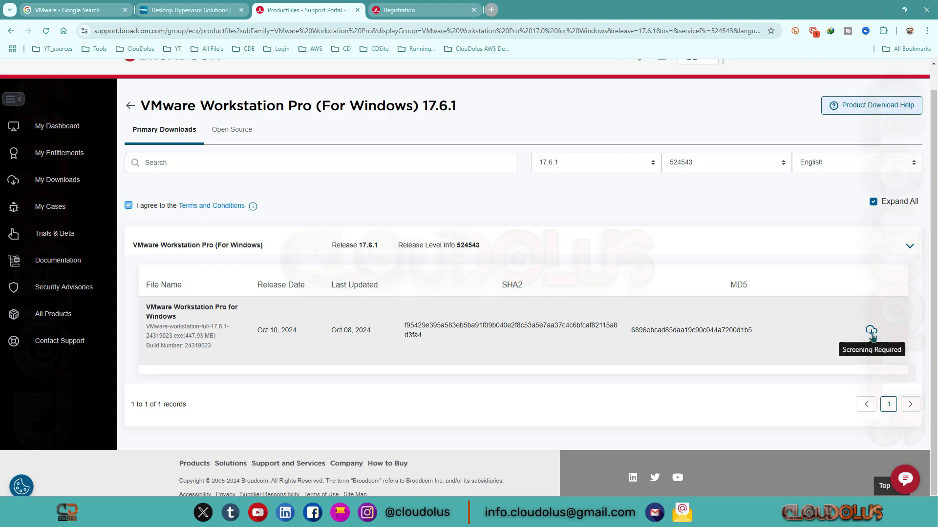
pyautogui.click(872, 334)
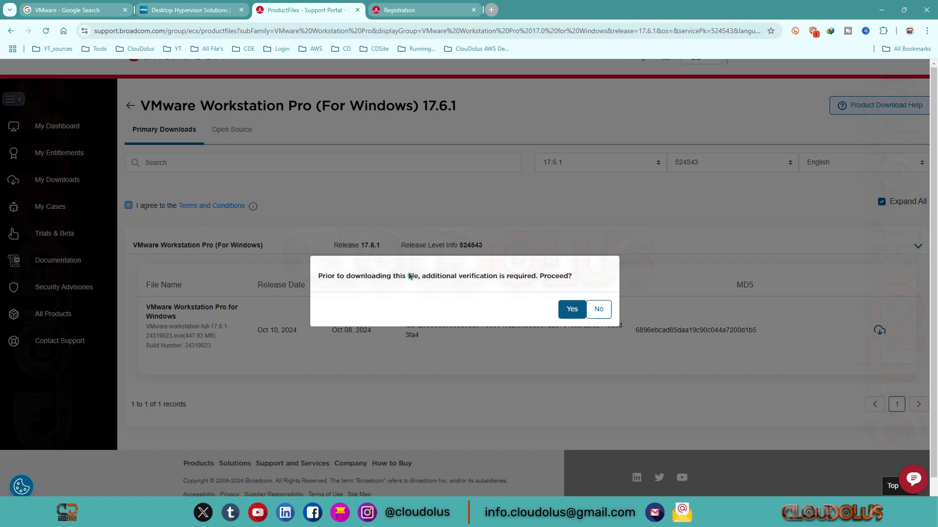
pyautogui.click(570, 310)
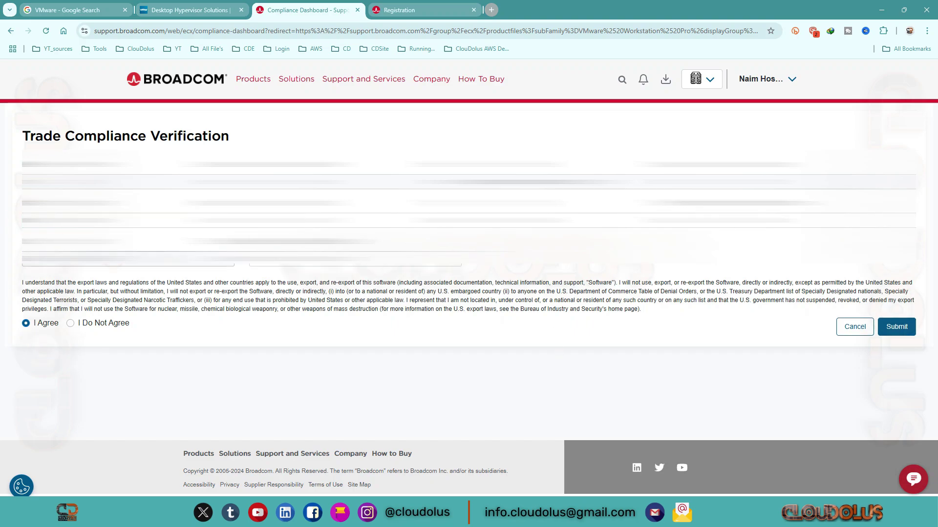
pyautogui.click(897, 327)
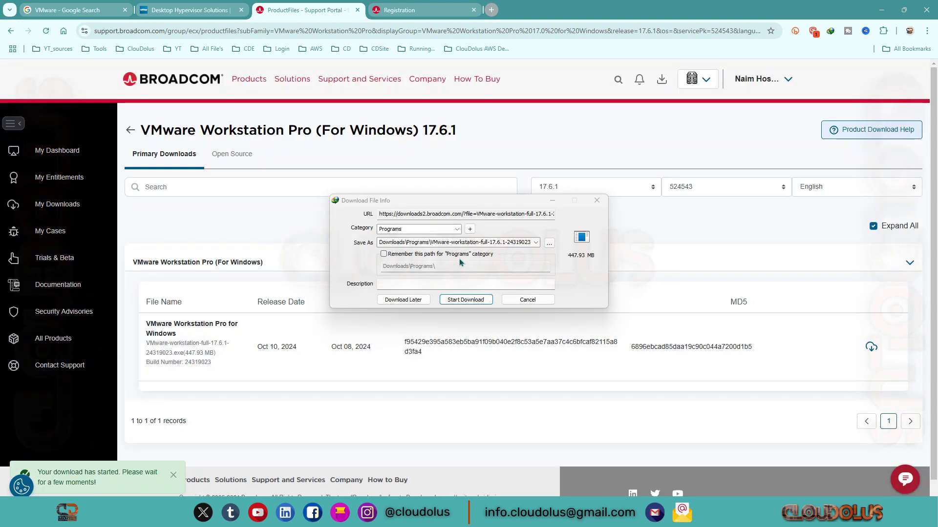
pyautogui.click(465, 299)
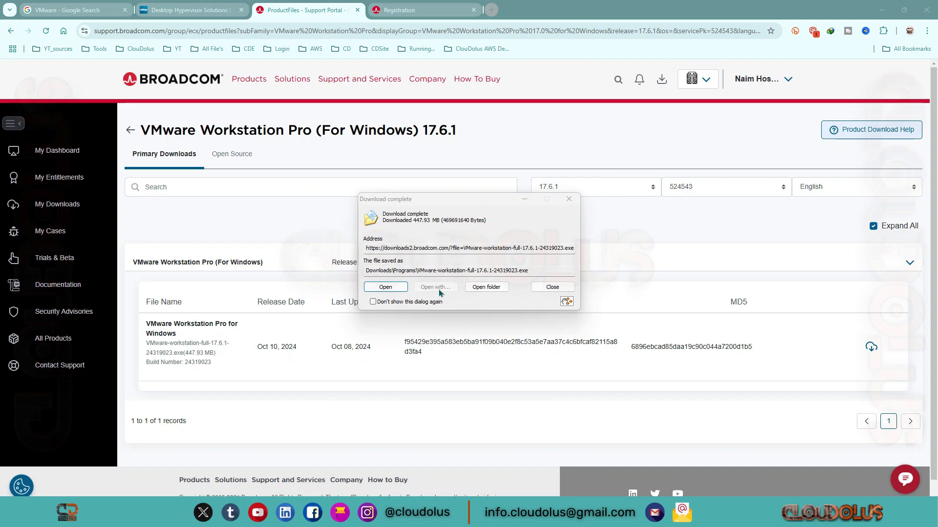
# Go to the downloaded VMware-workstation-full-17.6.1-24319023.exe in Downloads\Programs and run it as administrator, approving the elevation request.
pyautogui.click(386, 289)
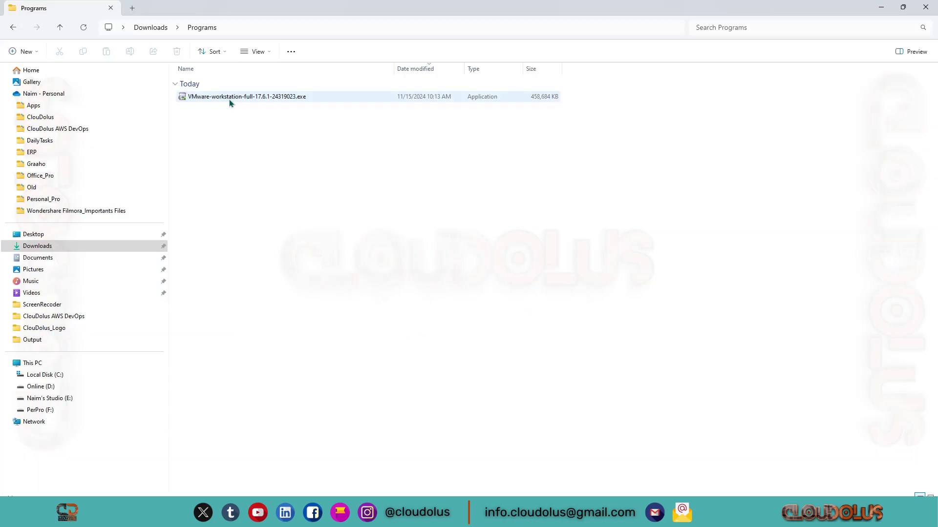
pyautogui.click(230, 101)
pyautogui.rightClick(230, 100)
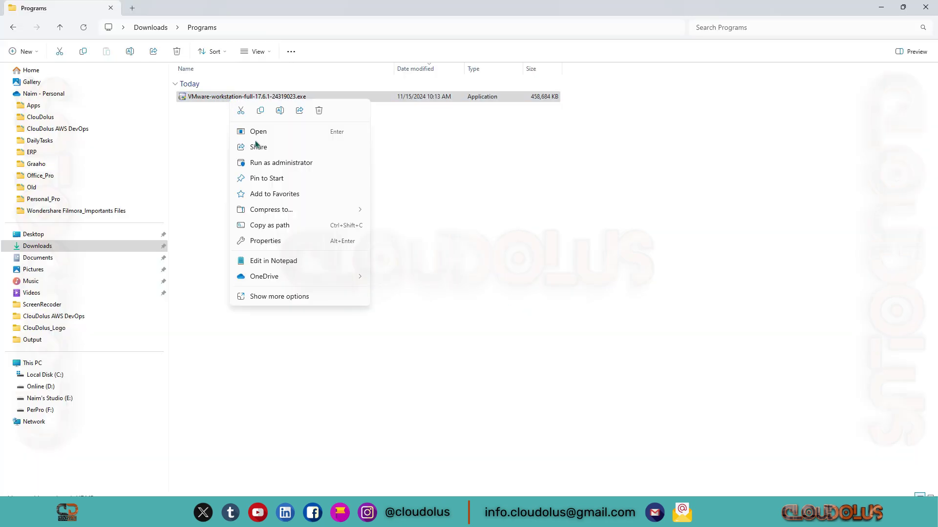
pyautogui.click(281, 164)
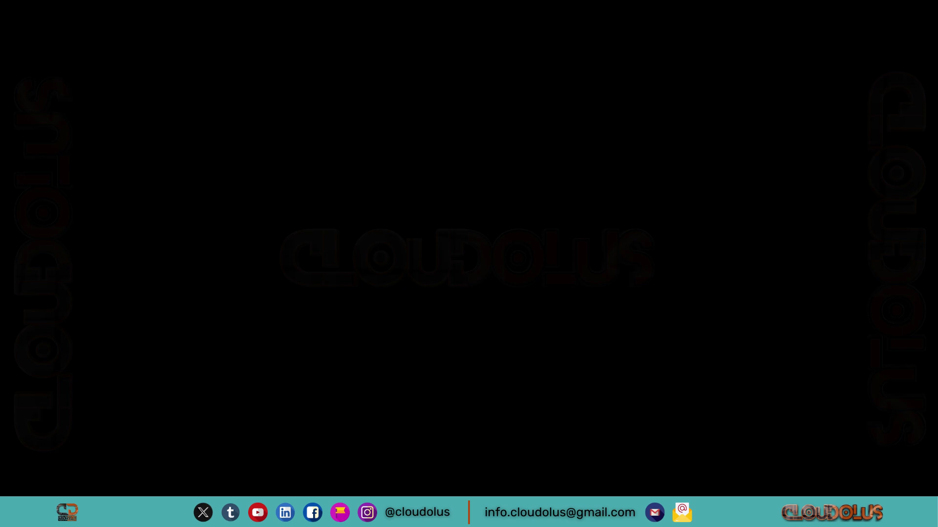
pyautogui.click(438, 342)
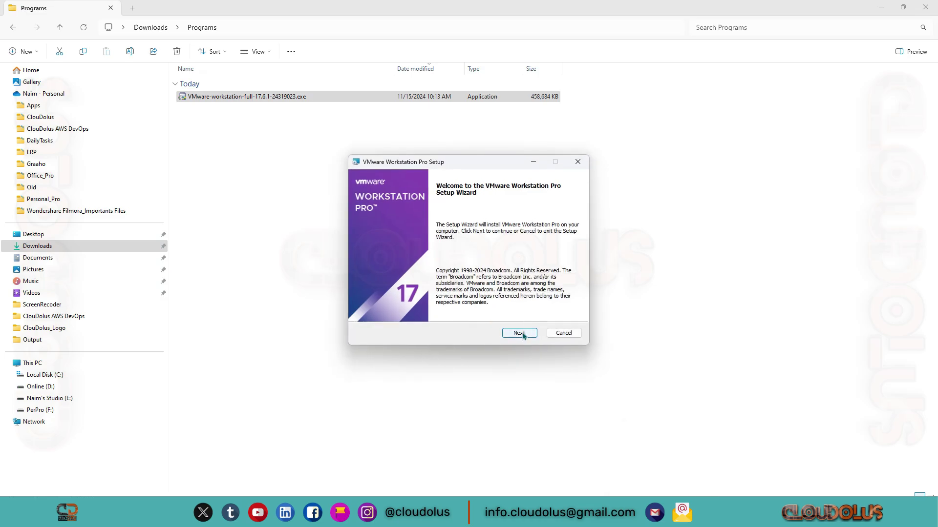
# Begin the VMware Workstation Pro setup and accept the terms of the End-User License Agreement.
pyautogui.click(519, 333)
pyautogui.click(382, 314)
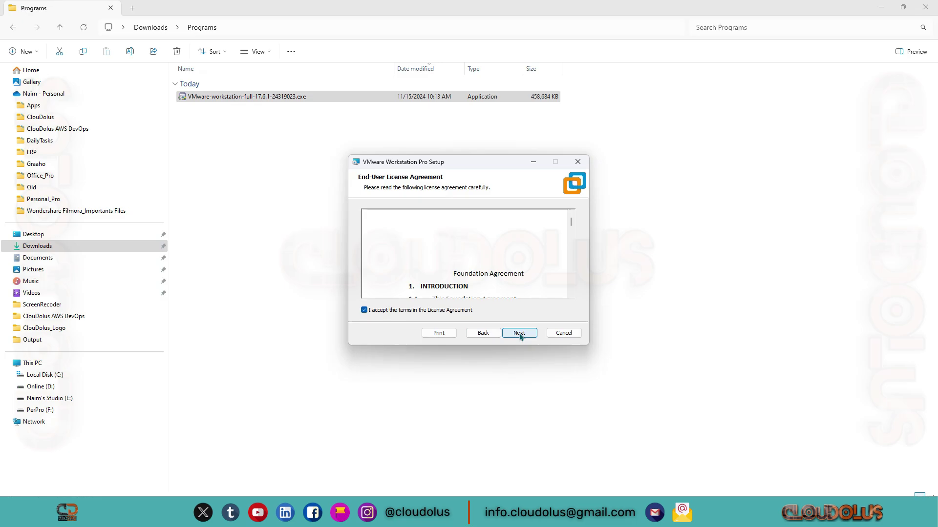
pyautogui.click(519, 336)
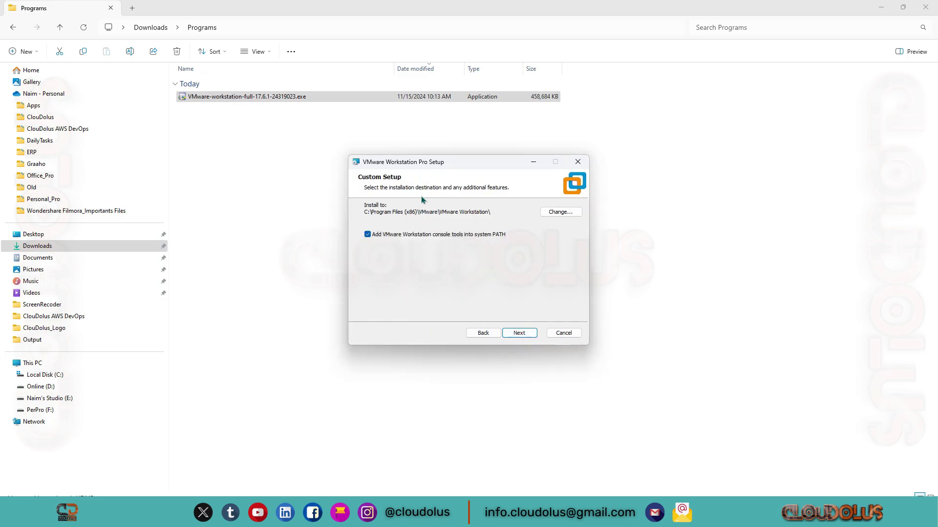
# Install VMware Workstation Pro with the default folder, console tools, user experience and shortcut settings, and finish the wizard.
pyautogui.click(524, 334)
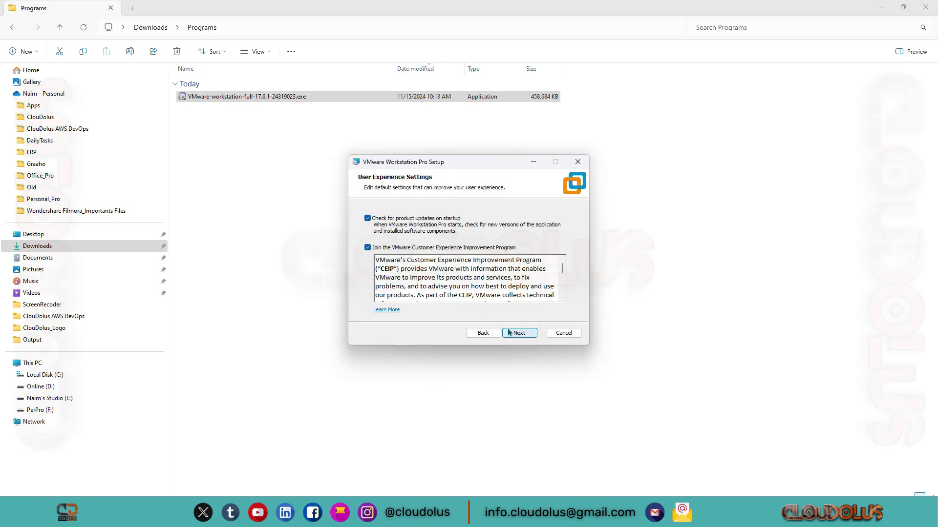
pyautogui.click(529, 337)
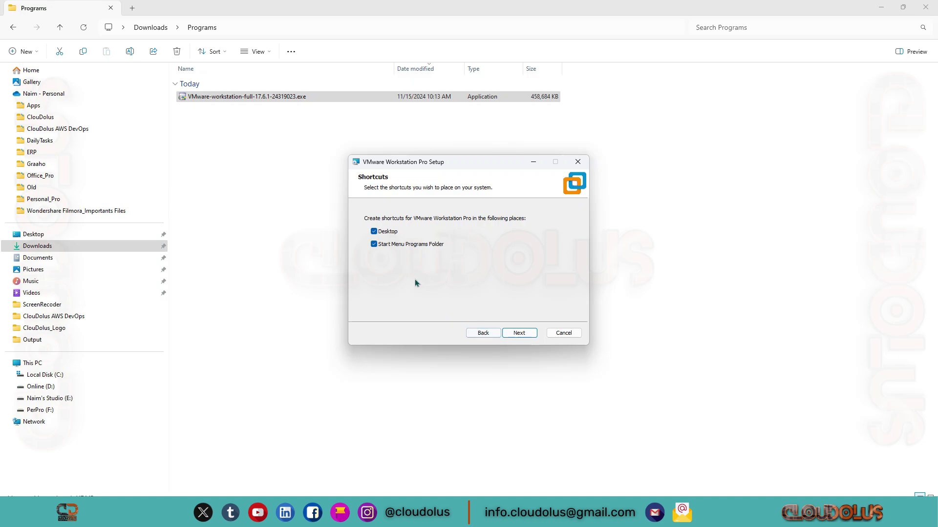
pyautogui.click(524, 335)
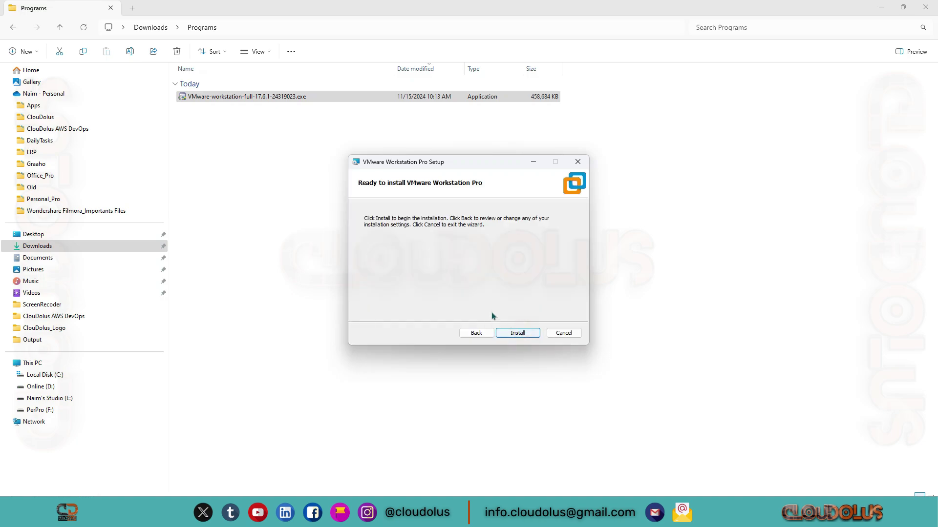
pyautogui.click(531, 333)
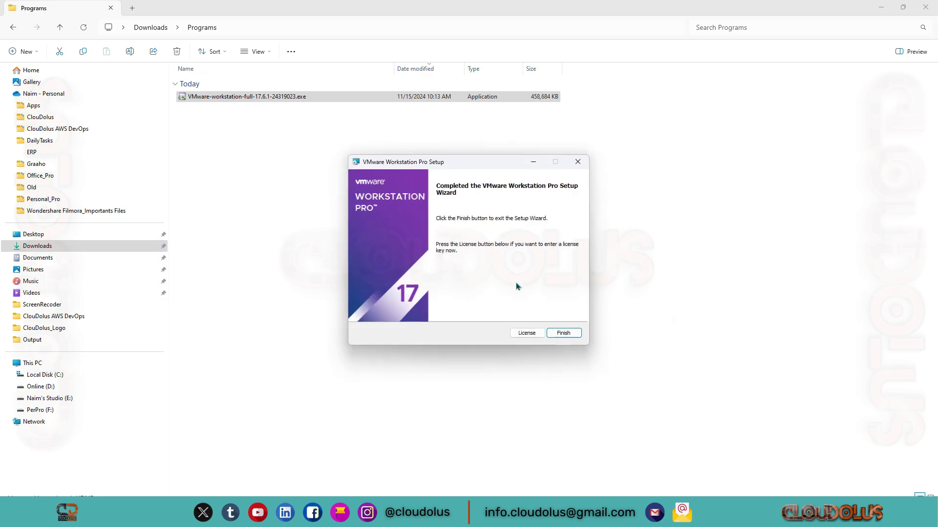
pyautogui.click(576, 337)
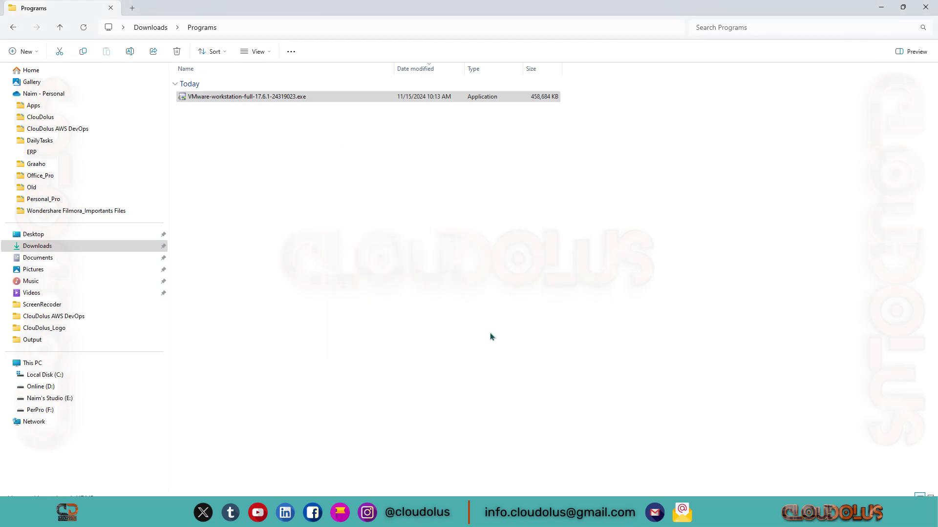
# Launch the newly installed VMware Workstation Pro as administrator, approving the elevation request.
pyautogui.press('super')
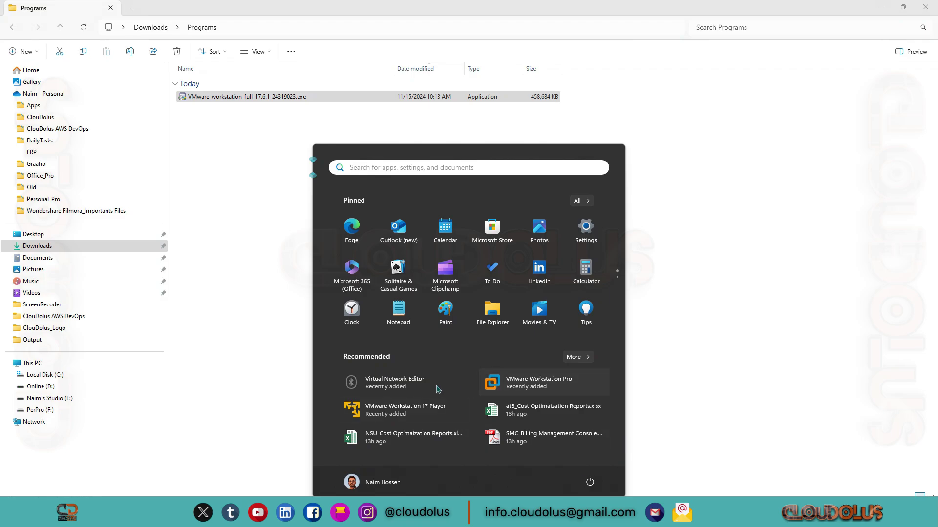
pyautogui.rightClick(542, 382)
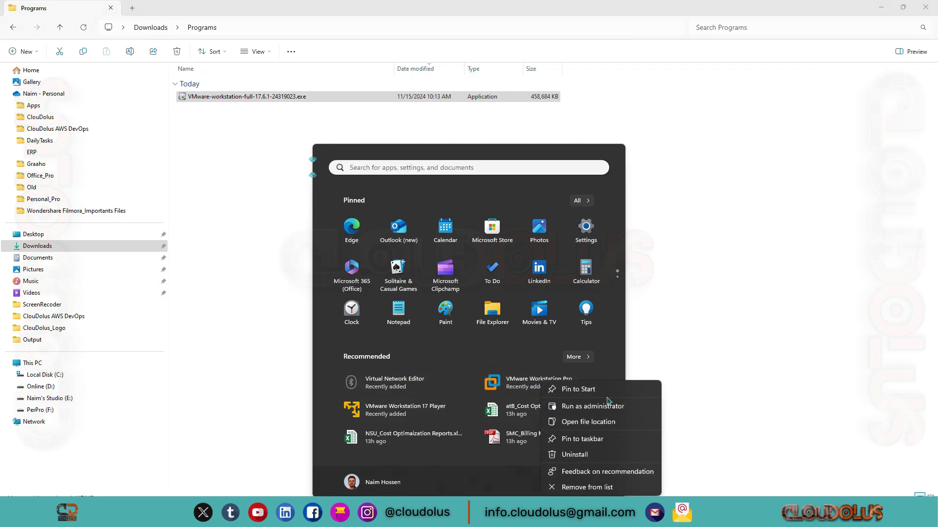
pyautogui.click(605, 413)
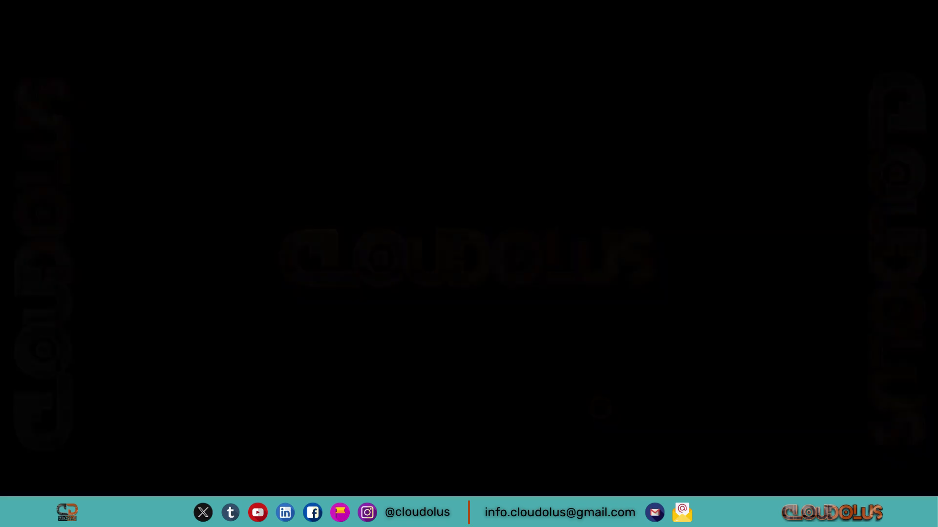
pyautogui.click(455, 341)
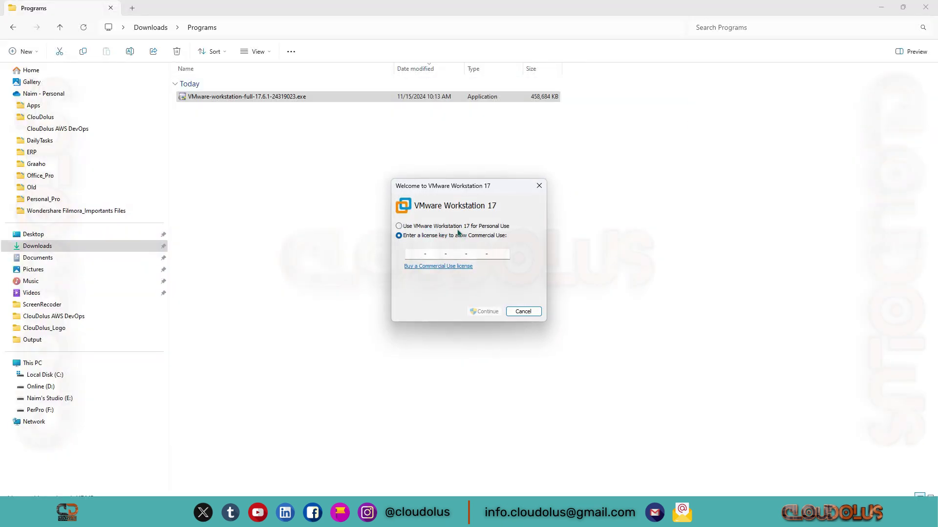
# Choose to use VMware Workstation 17 for Personal Use, finish the welcome dialog and maximize the application window.
pyautogui.click(436, 228)
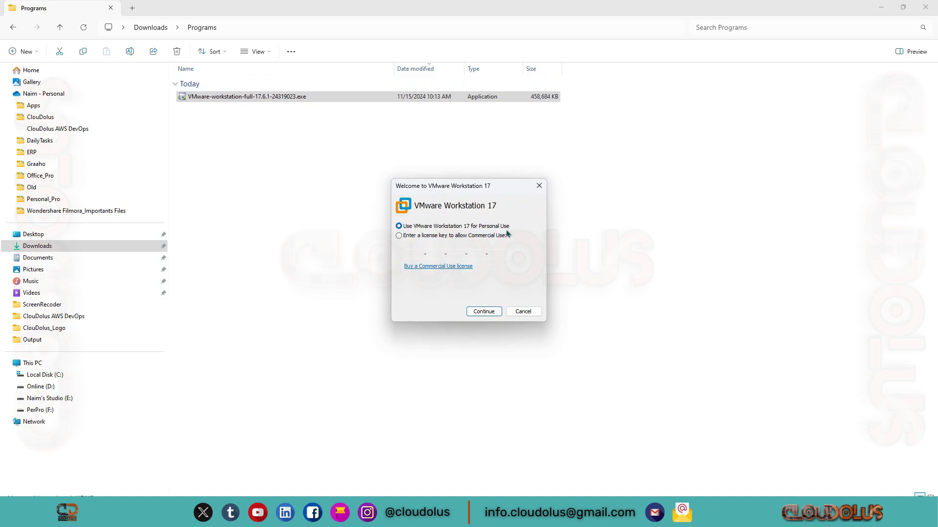
pyautogui.click(484, 313)
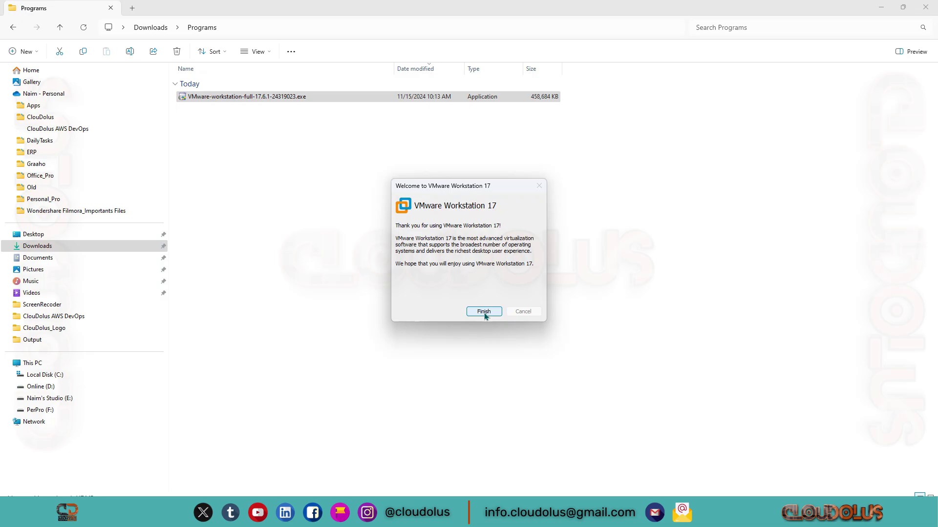
pyautogui.click(484, 313)
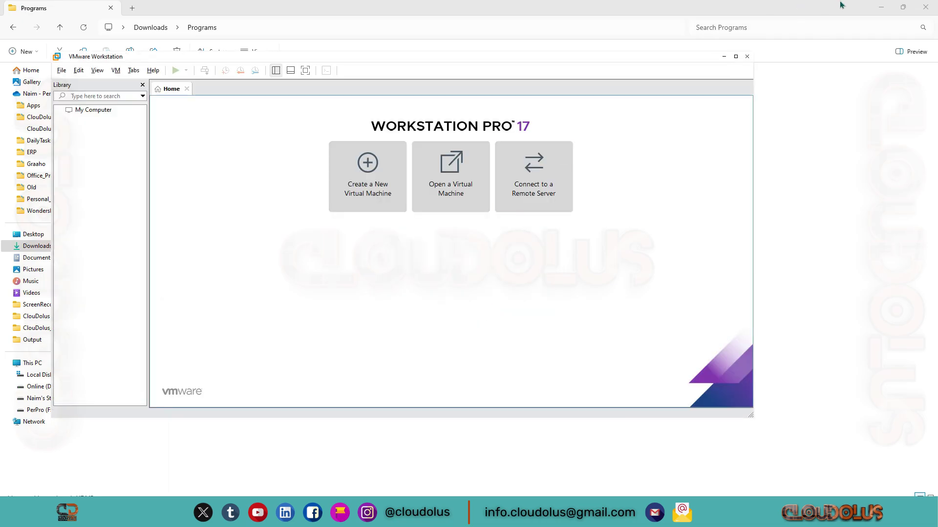
pyautogui.press('super+Up')
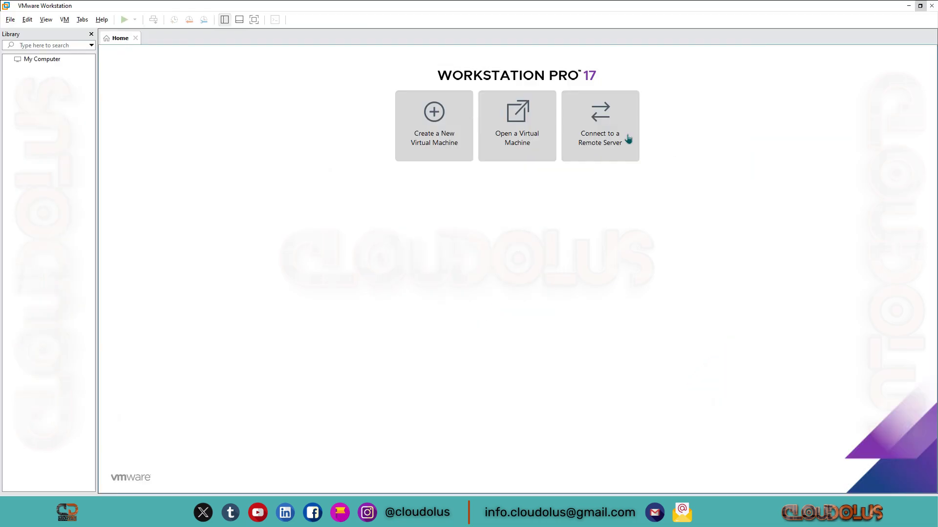